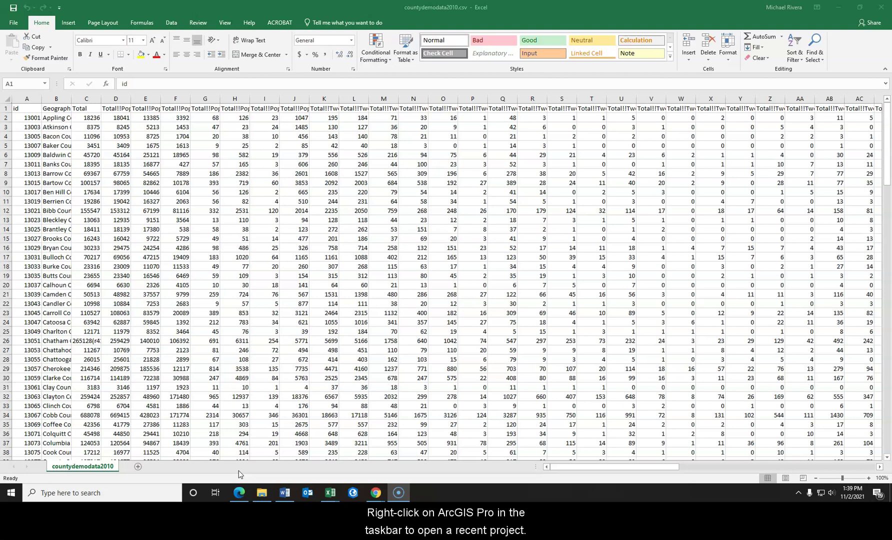
Step: Open the Mike's GIS project from the recent list, then remove Lowndes.aprx from that list
right_click(353, 493)
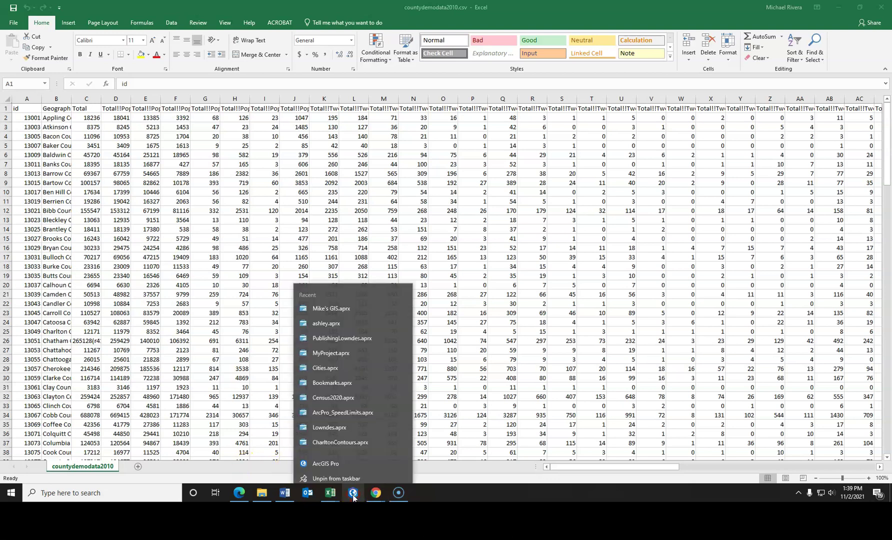
click(331, 303)
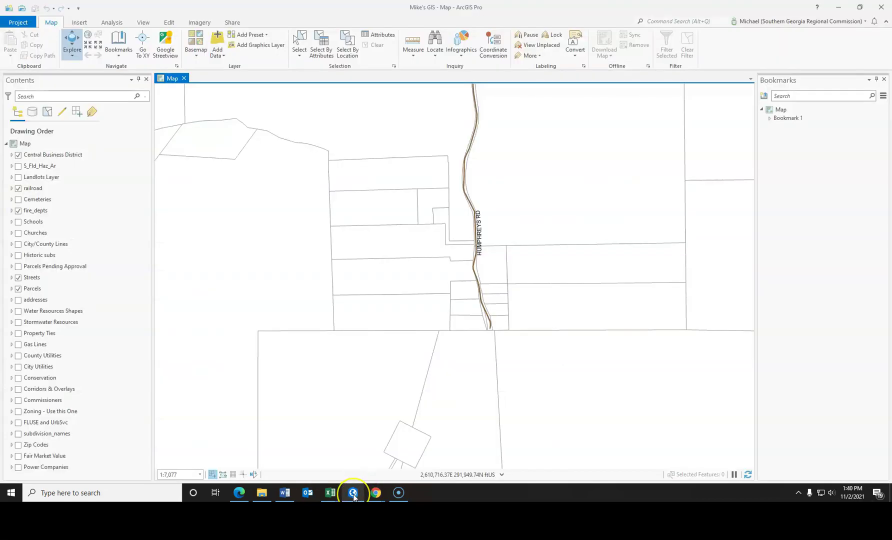
right_click(353, 493)
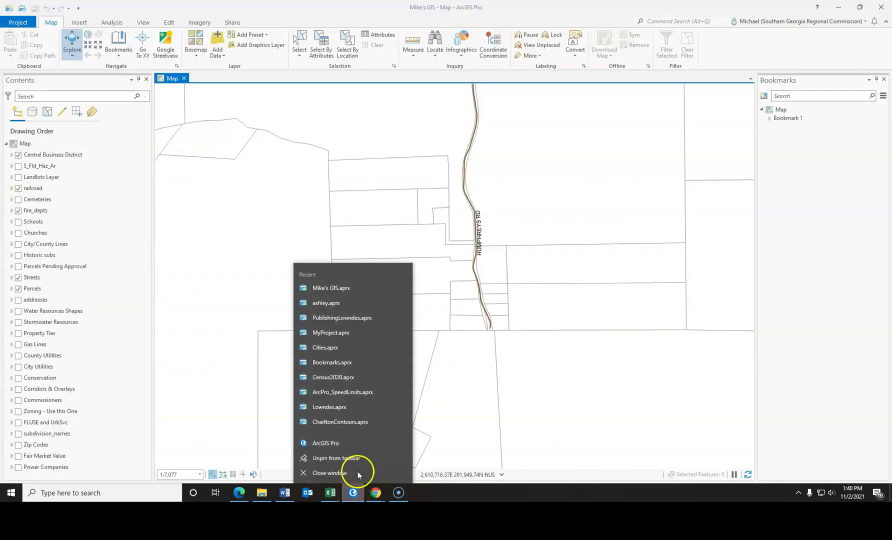
right_click(338, 410)
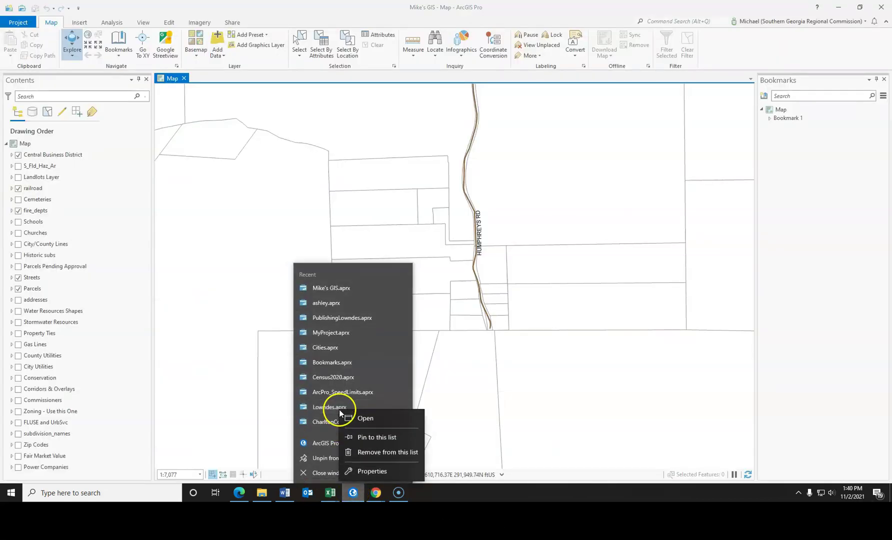
click(380, 452)
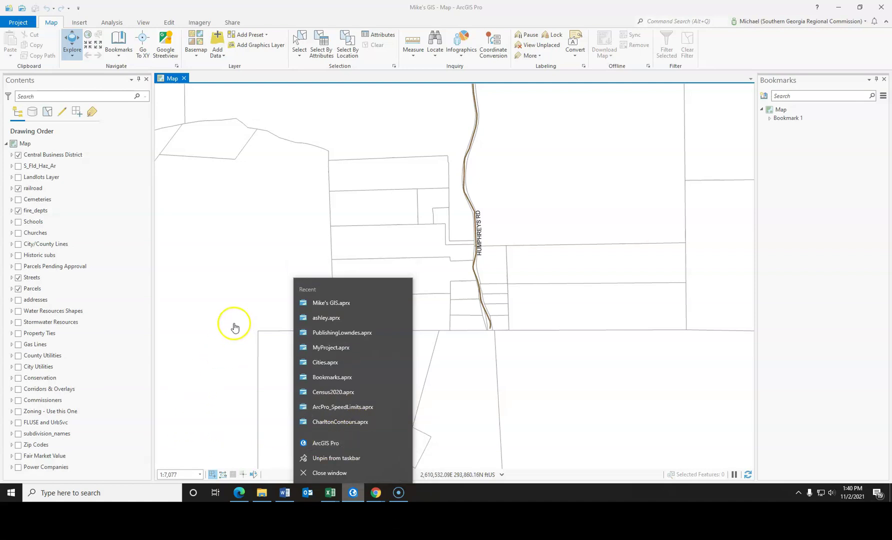
click(372, 75)
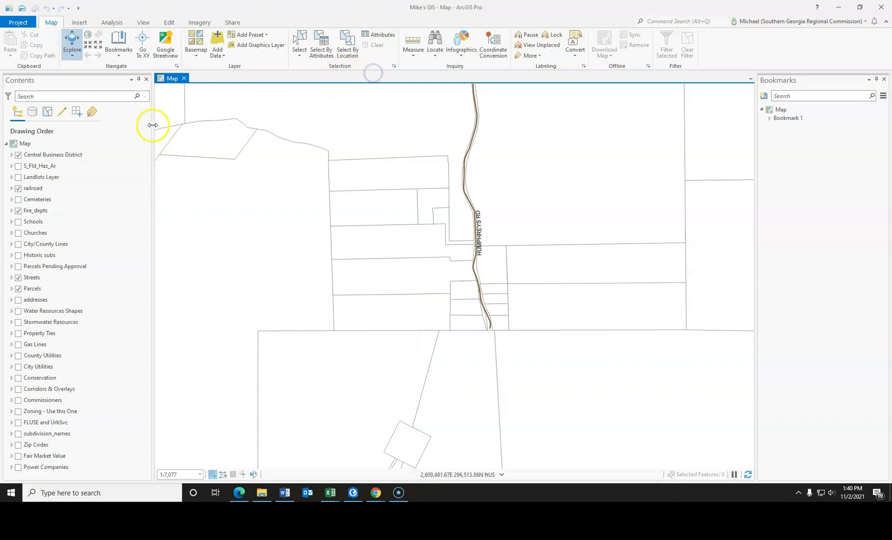
alt+click(69, 156)
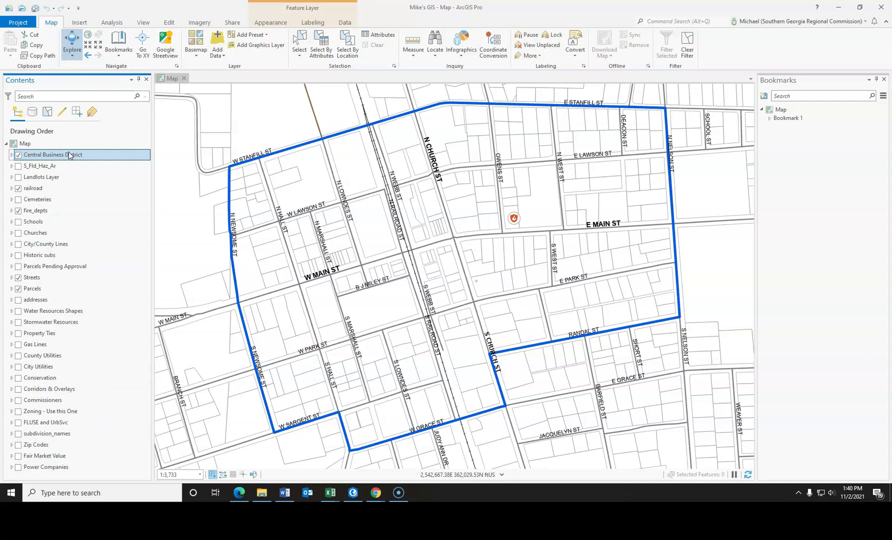
click(87, 56)
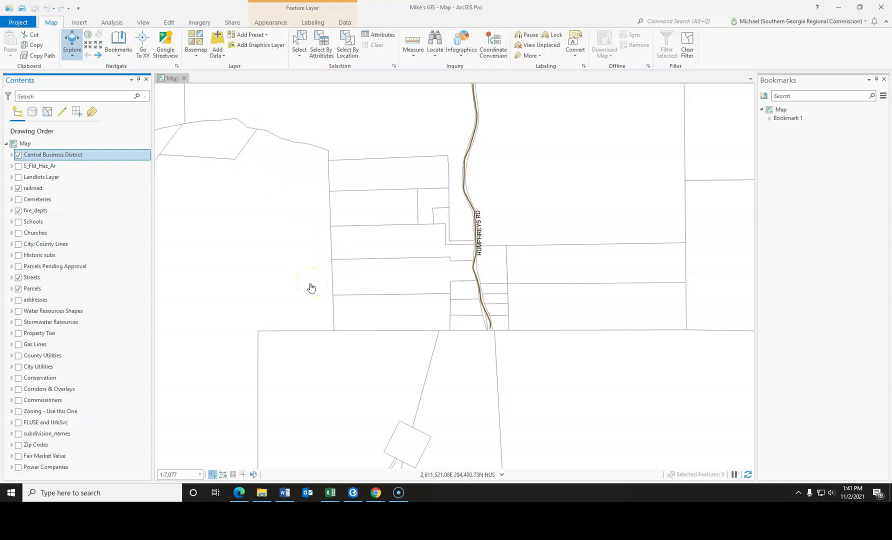
Step: Pan the map to center on Humphreys, Lake Park, Boring Pond and Otter Creek roads
drag(311, 287, 240, 417)
mouse_move(643, 333)
mouse_down()
mouse_move(507, 189)
mouse_move(491, 158)
mouse_up()
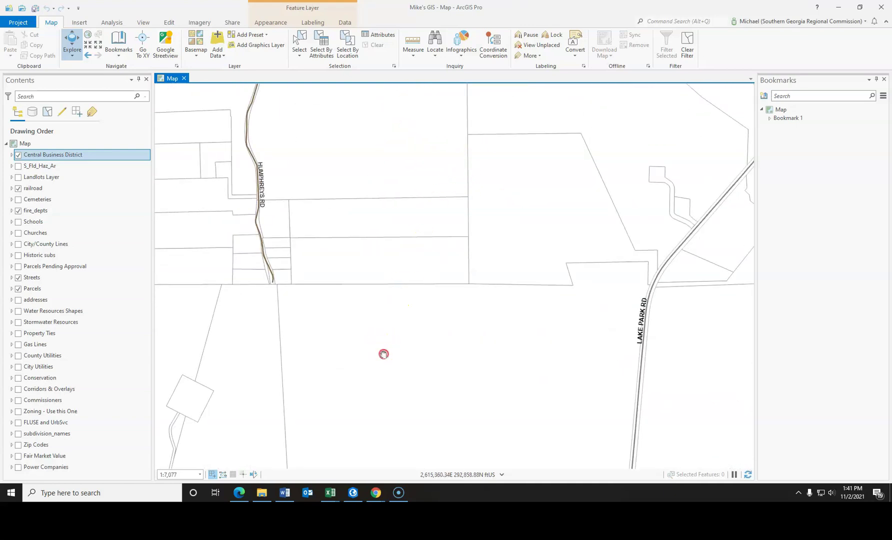
drag(387, 352, 537, 187)
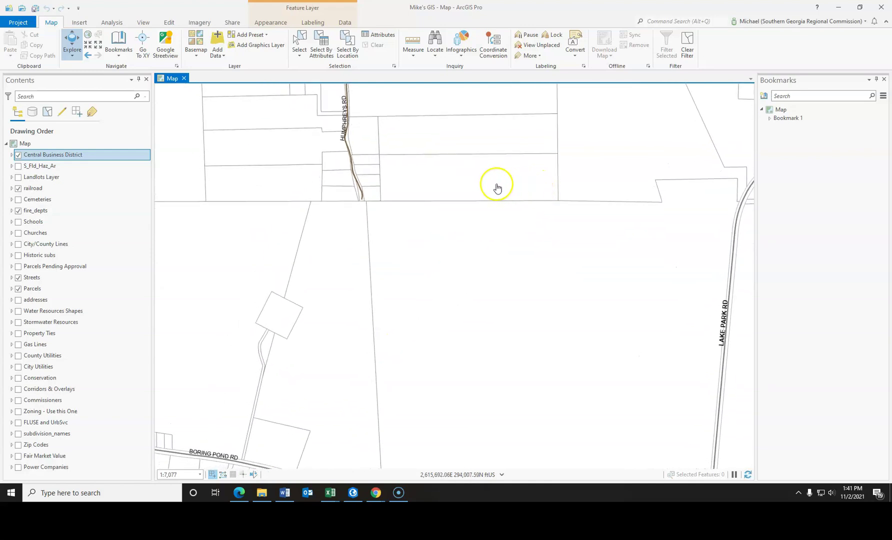
scroll(476, 188, down, 2)
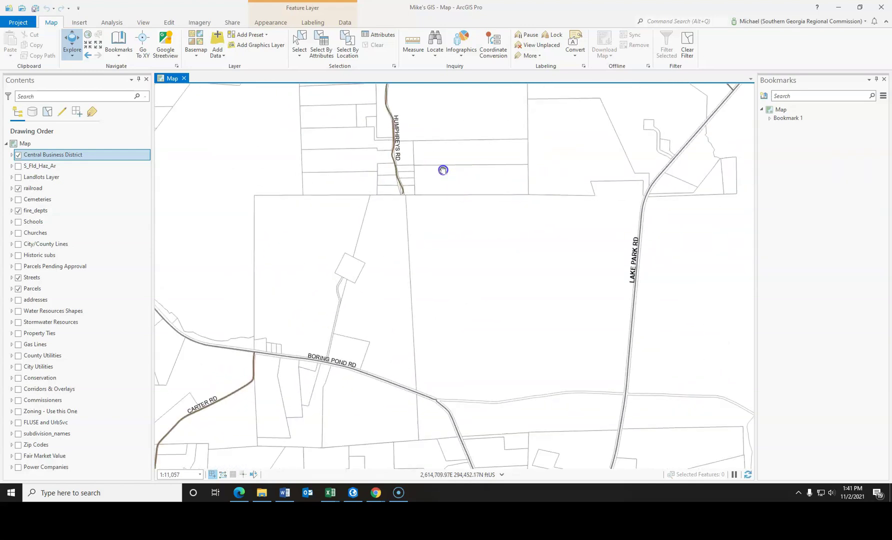
drag(442, 169, 506, 289)
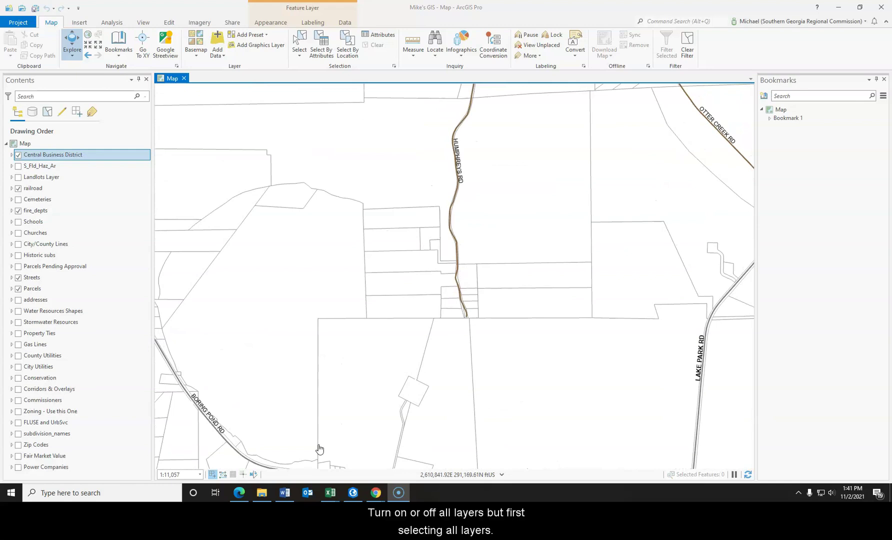
Step: Hide every layer in Contents, then switch only the Parcels layer back on
click(68, 155)
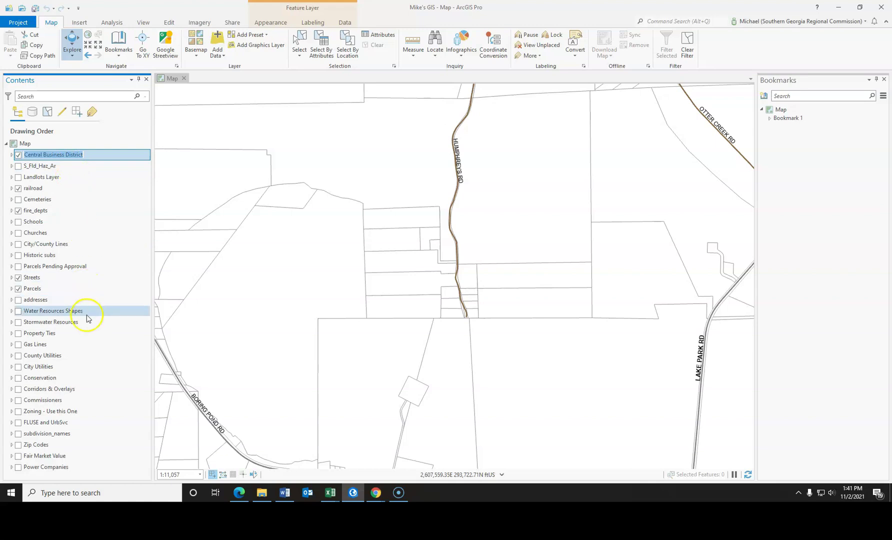
shift+click(77, 466)
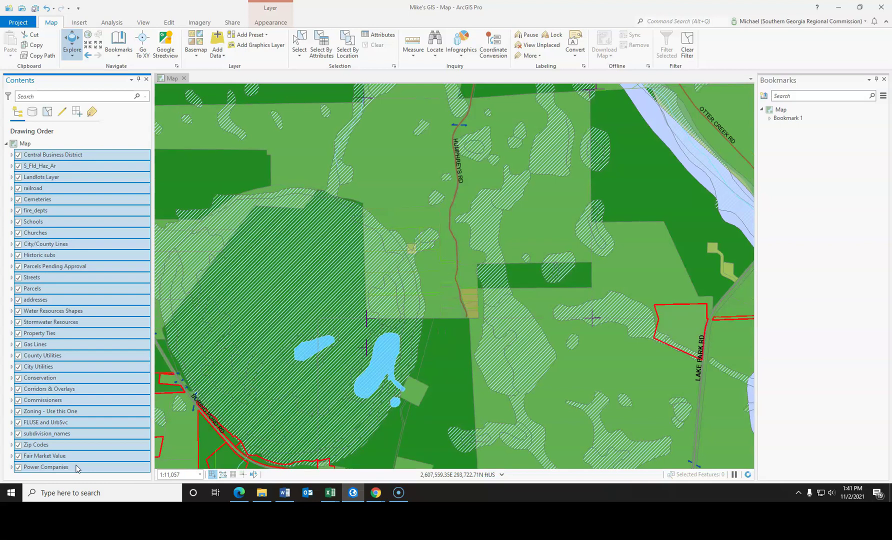
key(space)
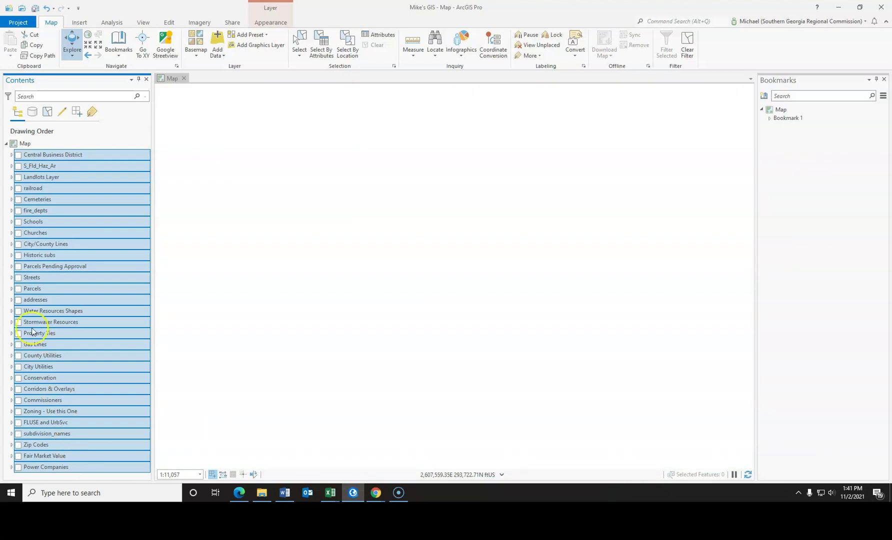
click(19, 288)
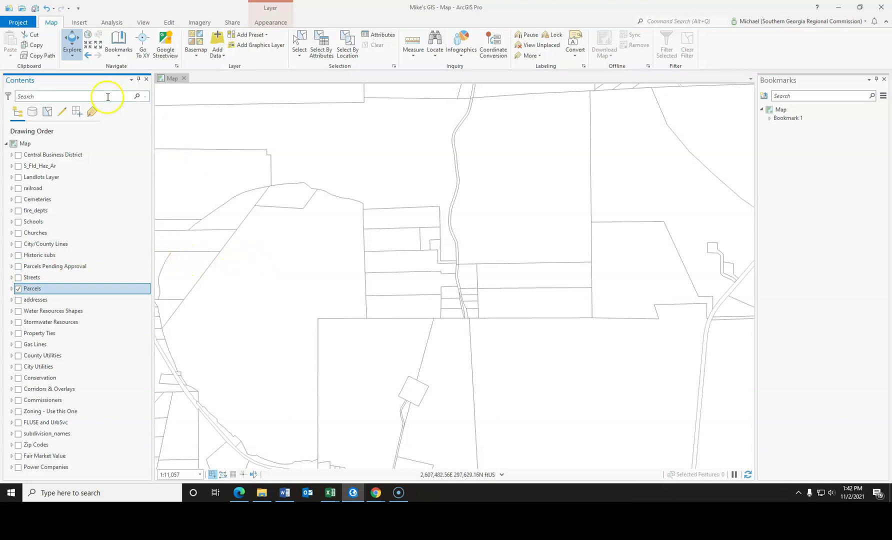
Step: Select seven small adjoining parcels and zoom the map to the selection
click(299, 43)
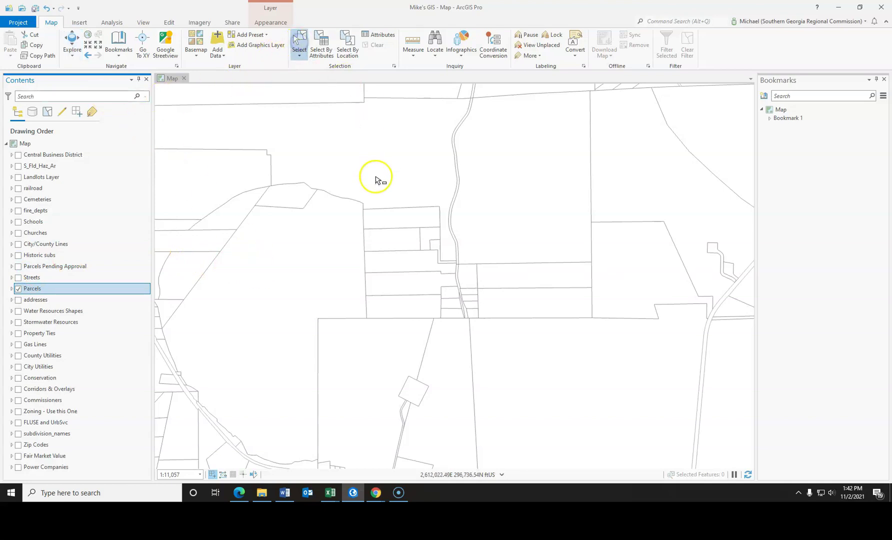
click(333, 162)
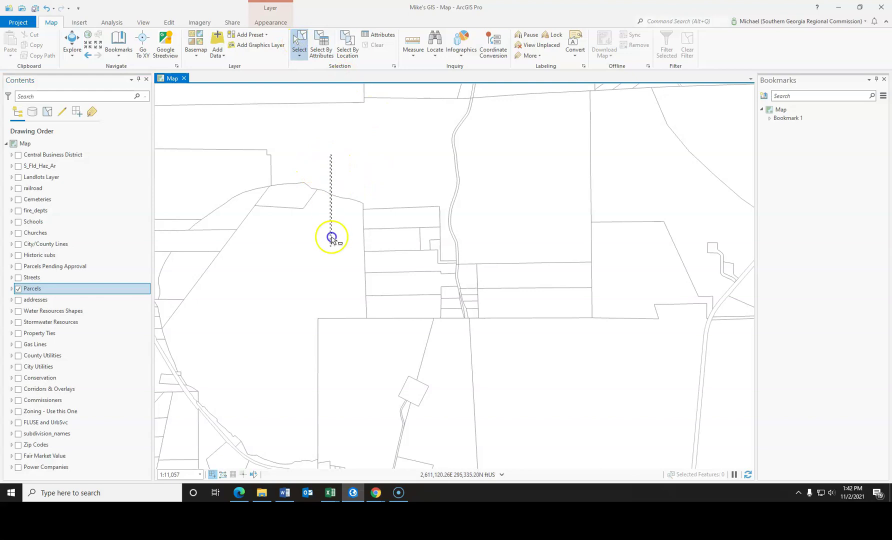
click(343, 348)
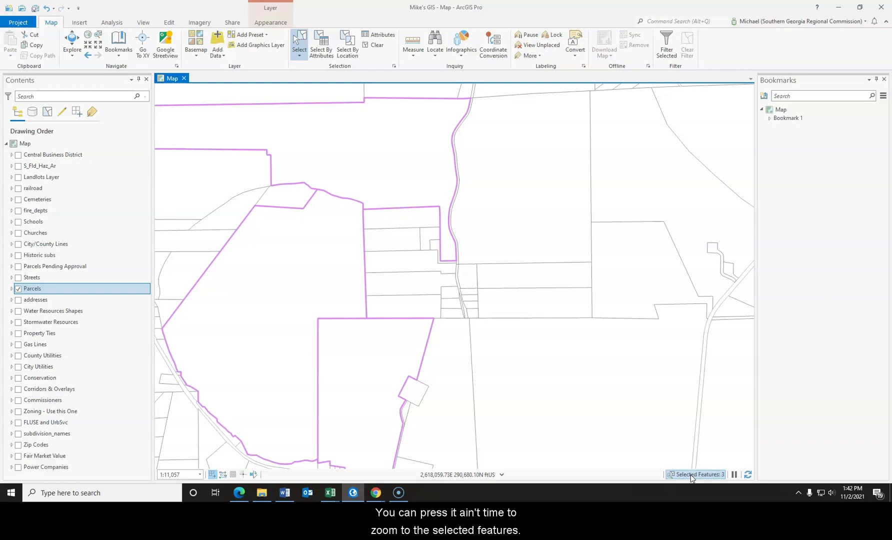
click(690, 475)
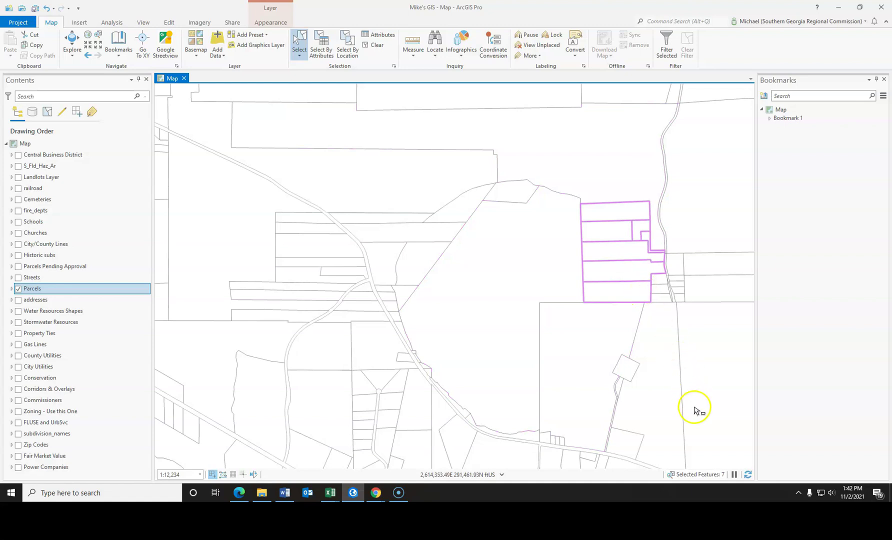
click(704, 474)
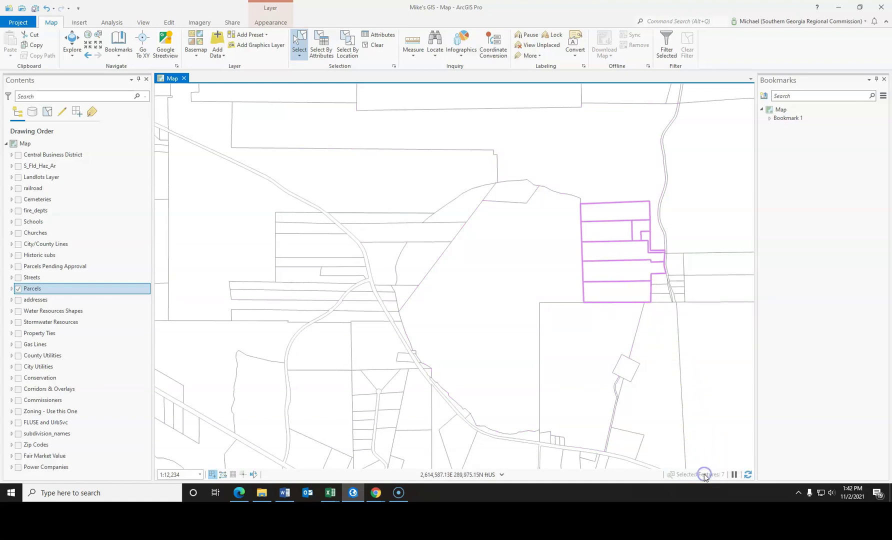